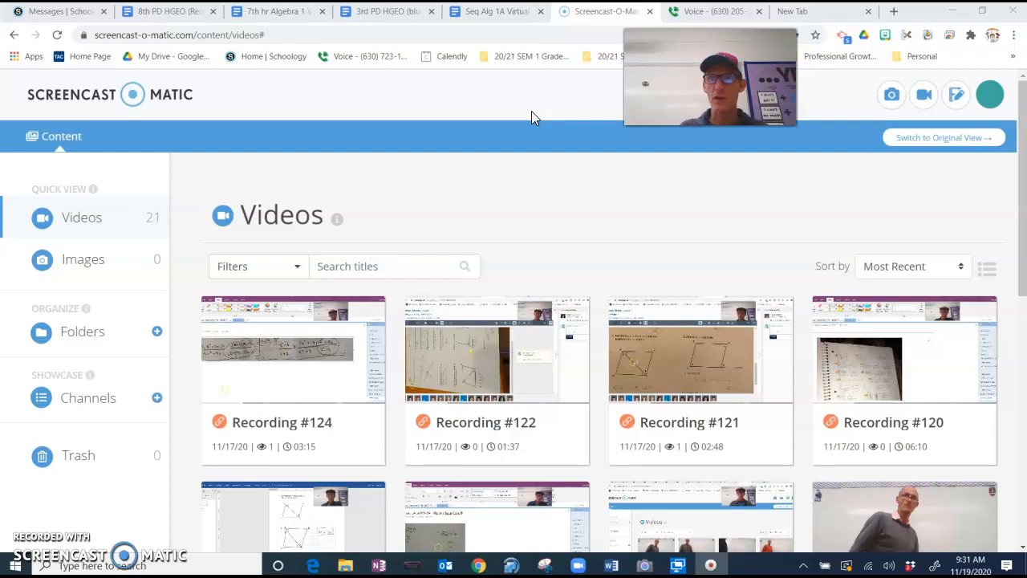
Search Google for 'desmos geometry' and open the Desmos Geometry Tool at desmos.com/geometry.
left_click(832, 17)
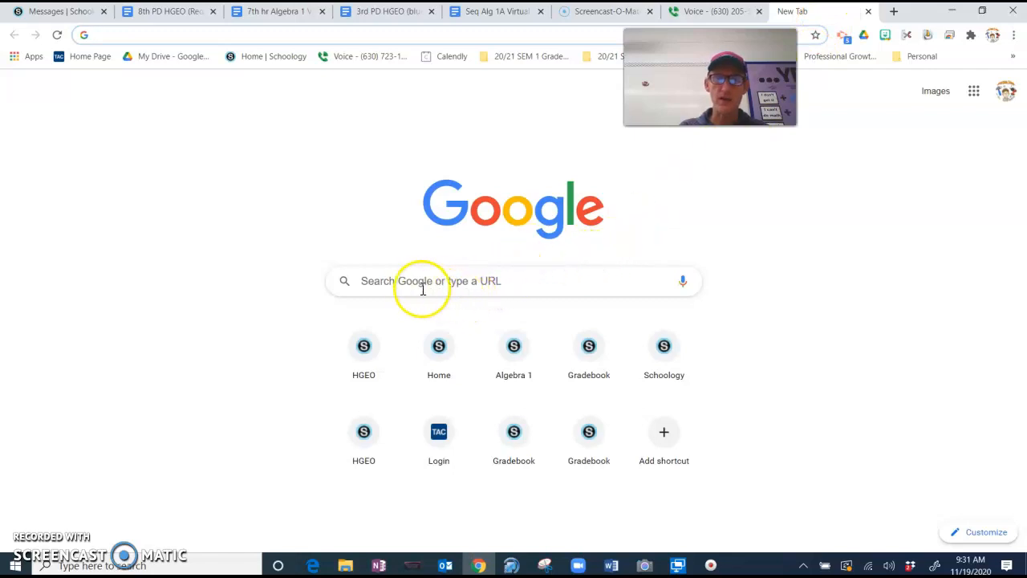
left_click(380, 281)
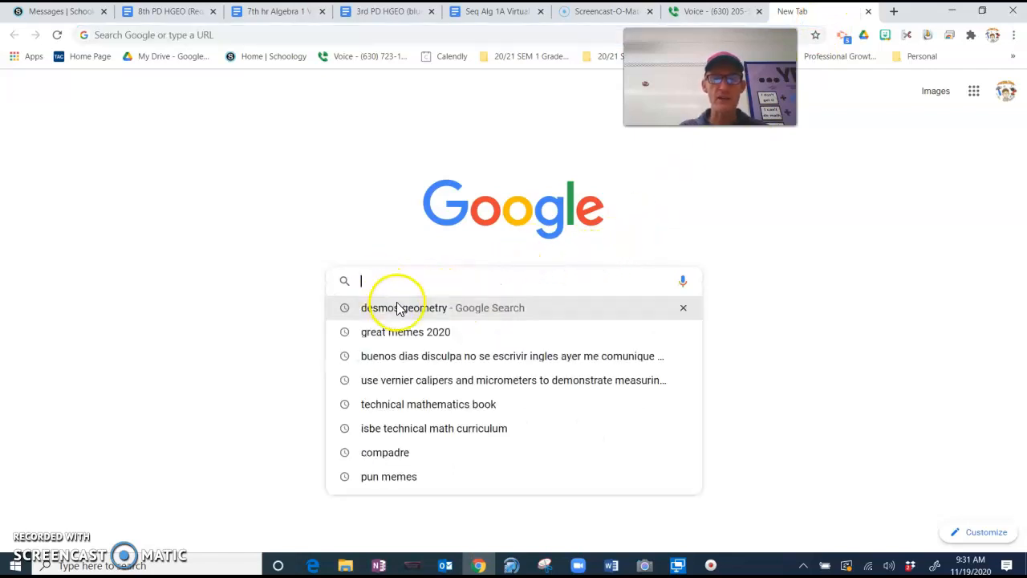
left_click(401, 310)
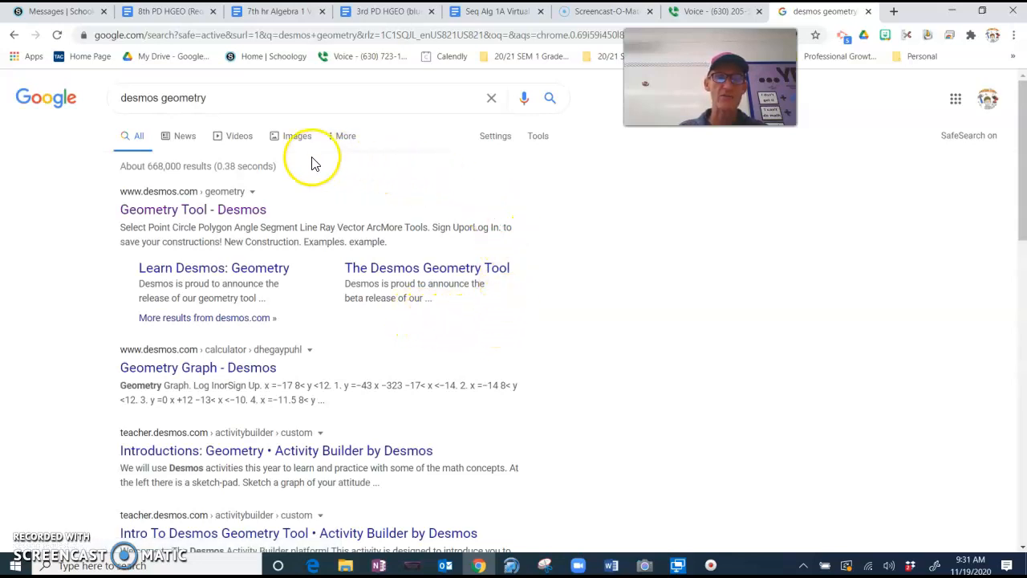
left_click(239, 210)
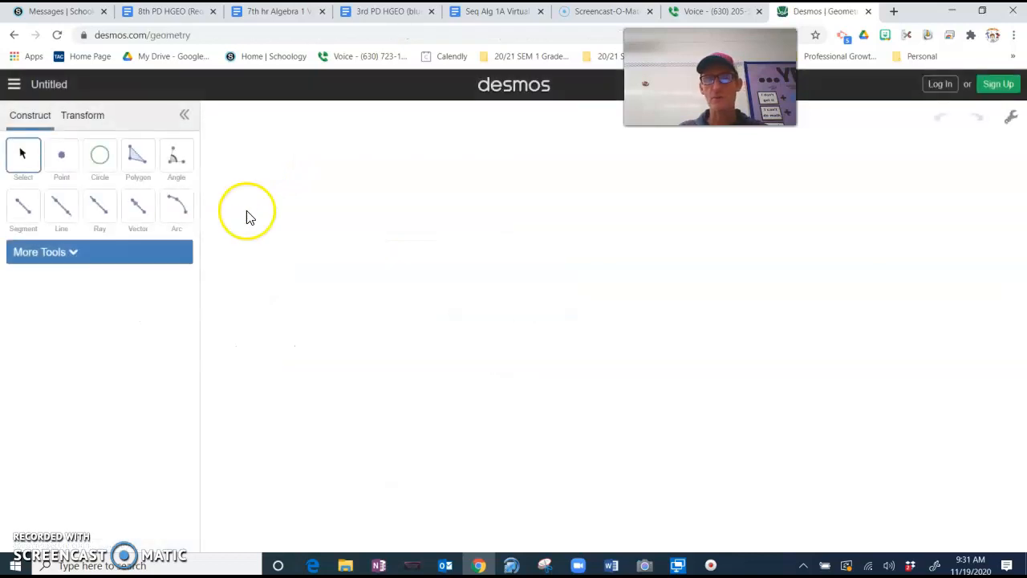
Log in to Desmos Geometry with a Google account.
left_click(940, 86)
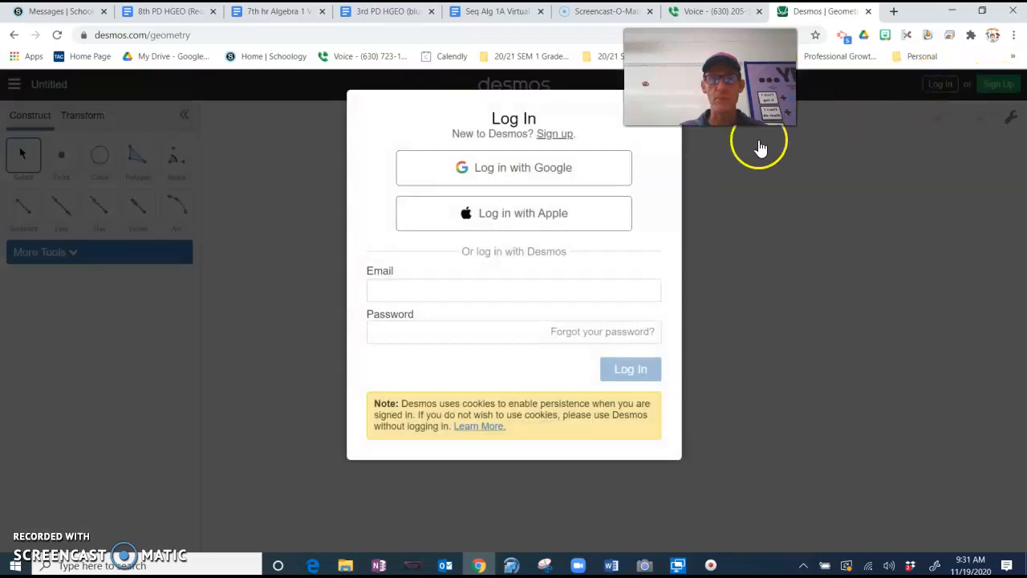
left_click(501, 176)
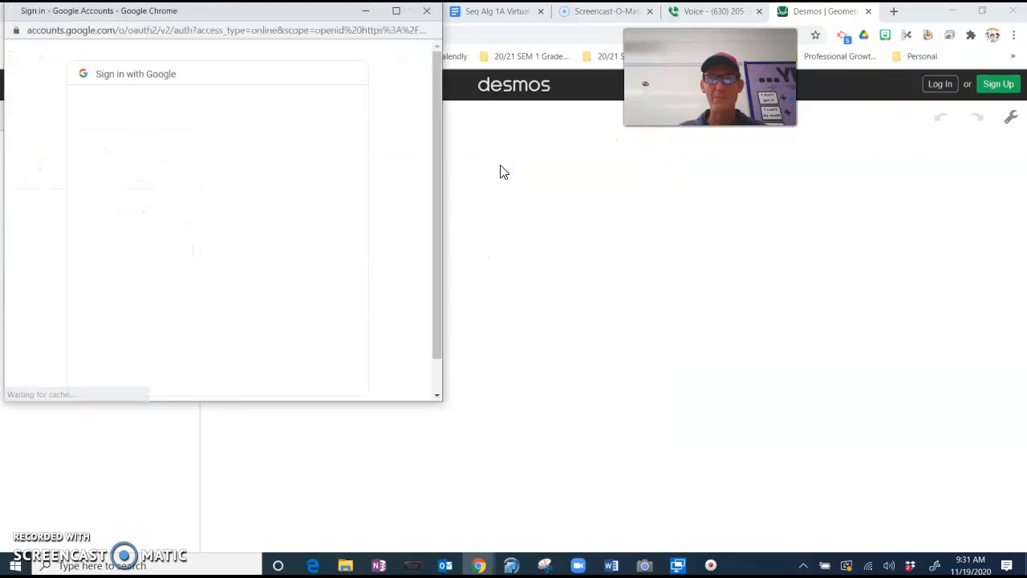
left_click(152, 201)
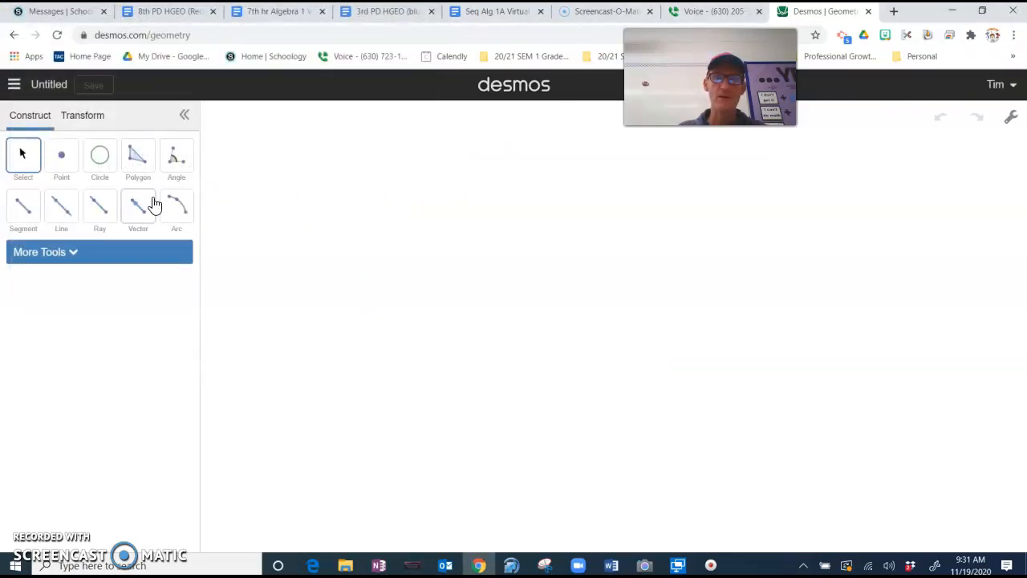
left_click(15, 86)
Create a new empty construction and save it titled 'Vertical Angles'.
left_click(50, 120)
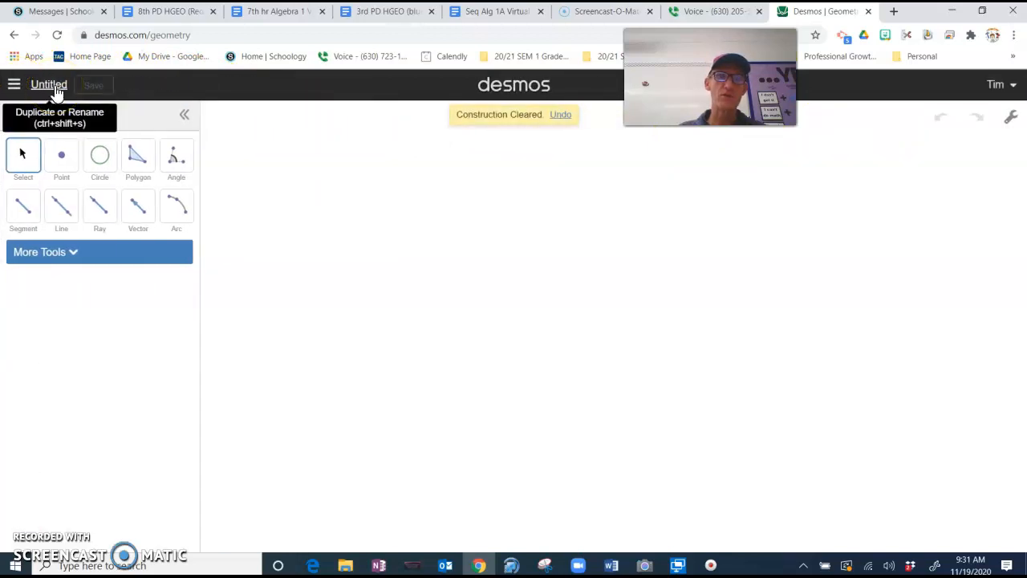
left_click(49, 85)
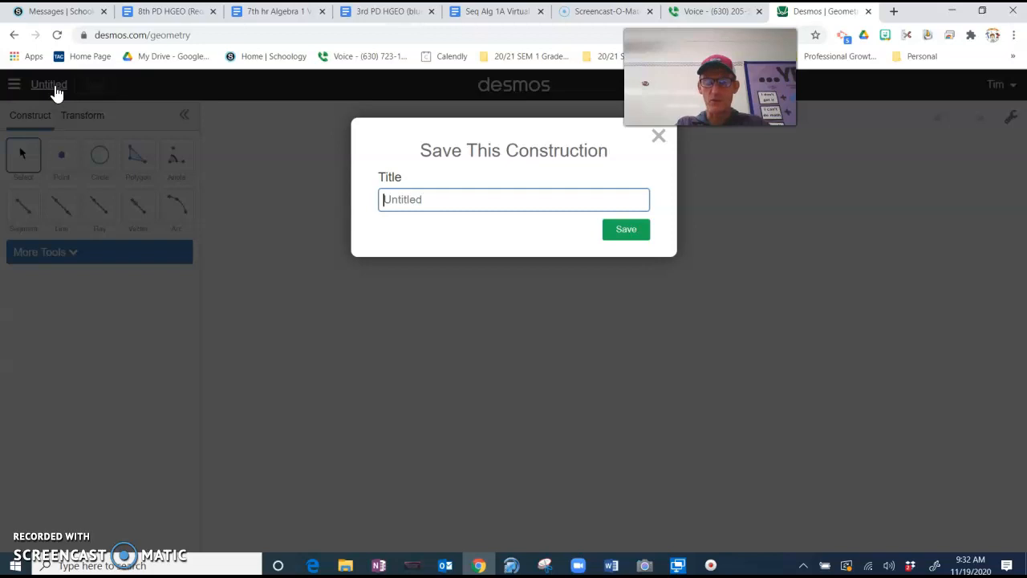
type("Vertical Angles")
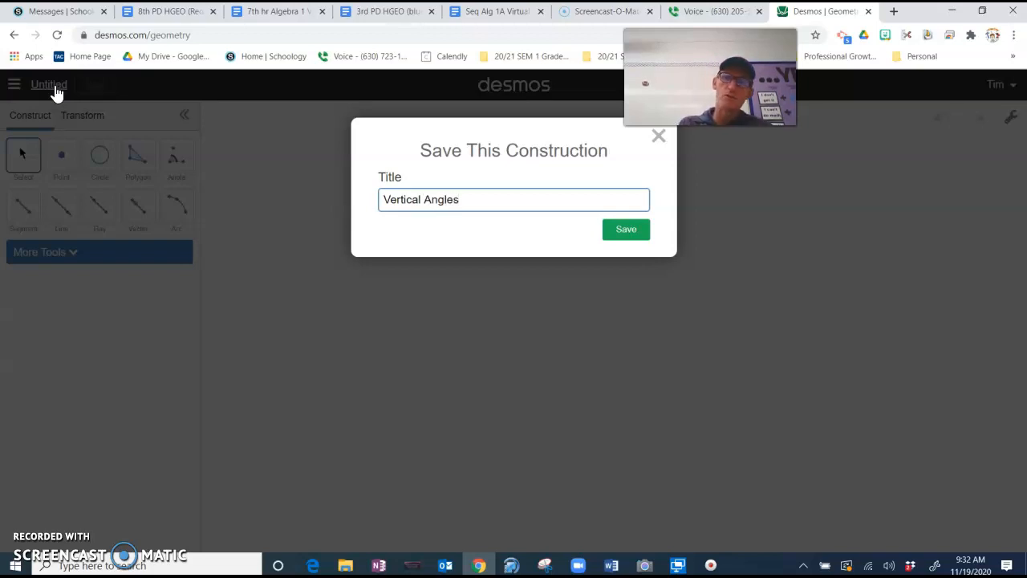
left_click(626, 230)
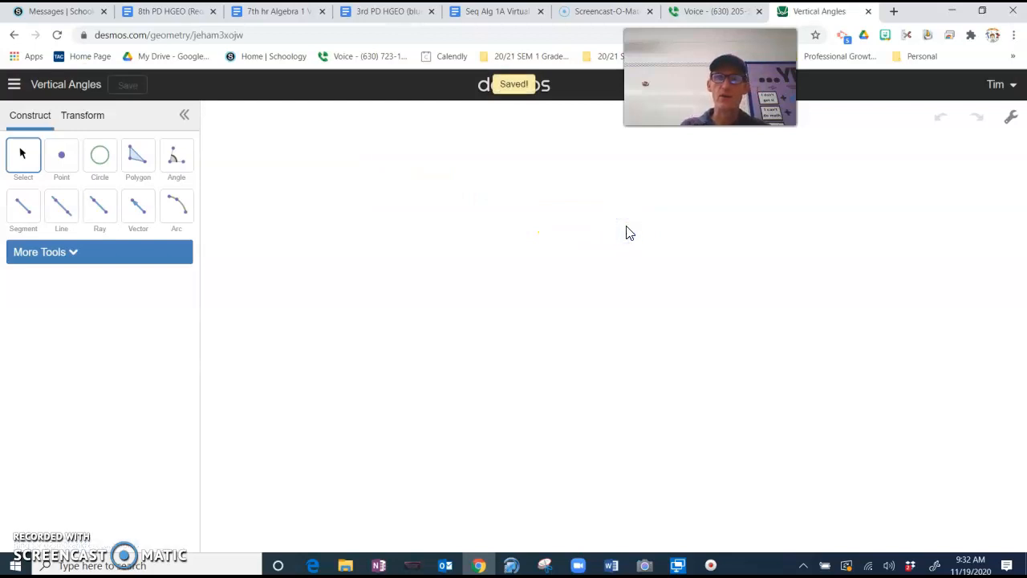
left_click(617, 221)
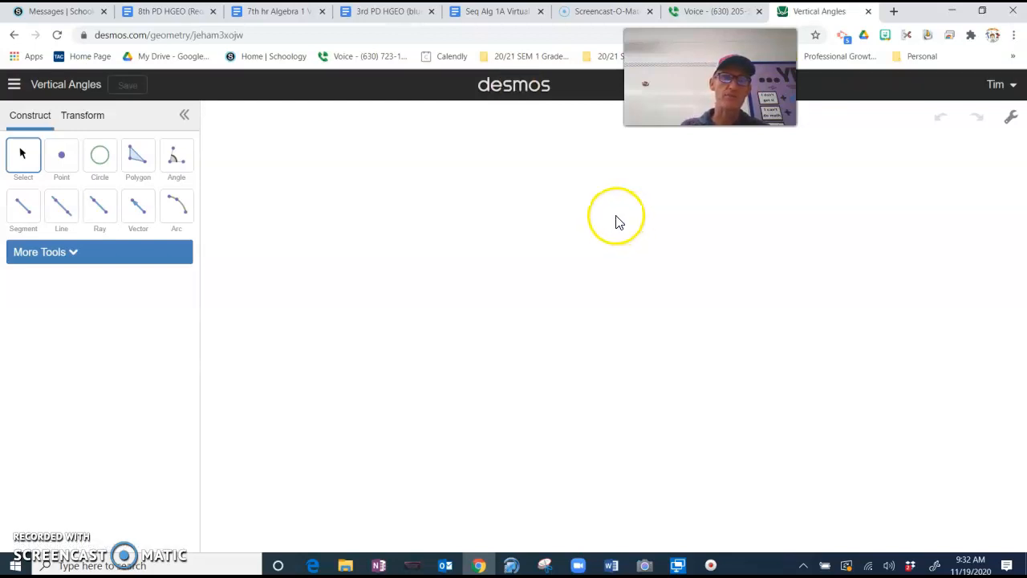
Draw a gently downward-sloping line through two points on the canvas.
left_click(62, 209)
left_click(425, 265)
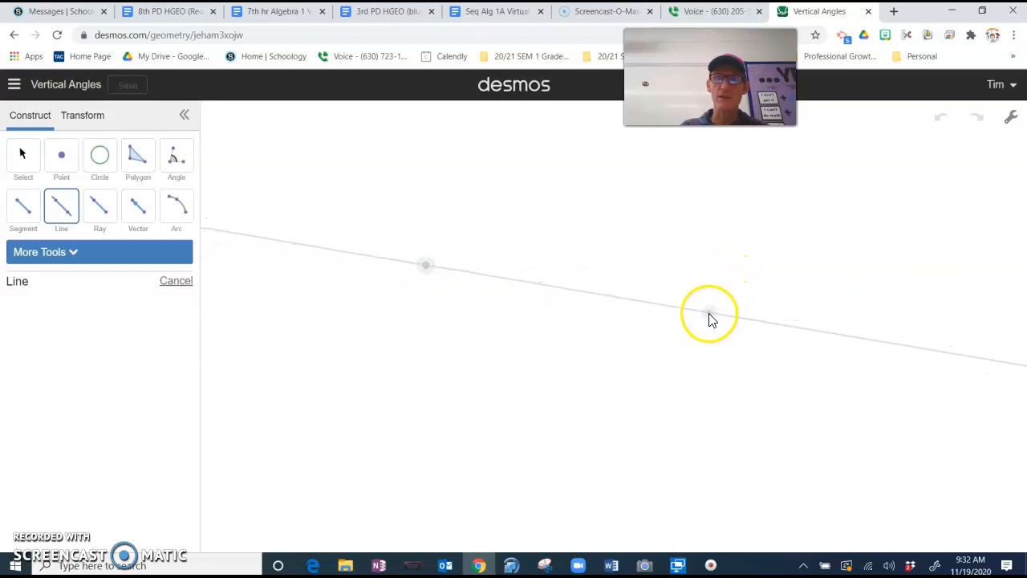
left_click(701, 313)
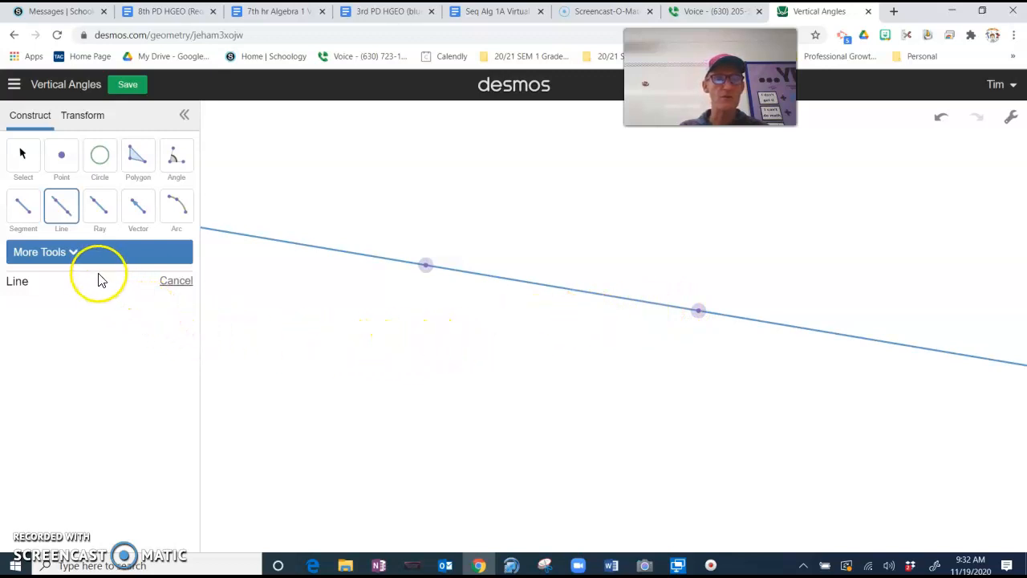
left_click(74, 253)
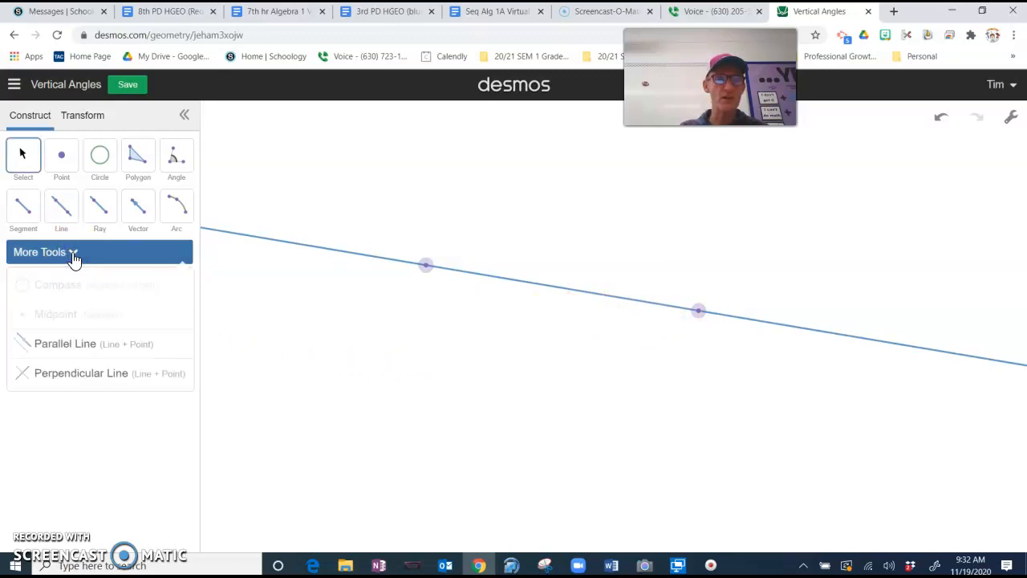
Construct a line parallel to the first one through a new point below it.
left_click(73, 346)
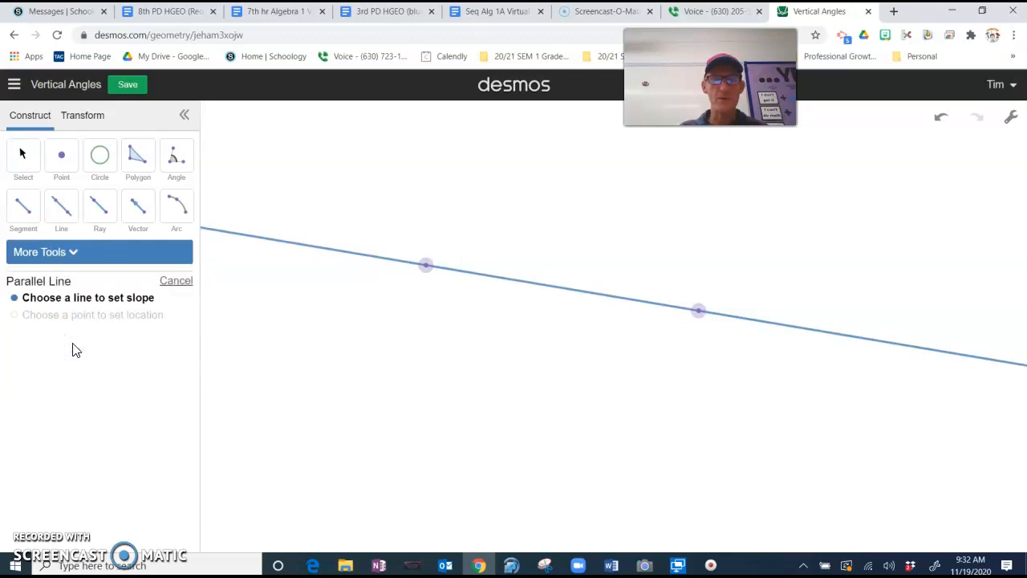
left_click(564, 297)
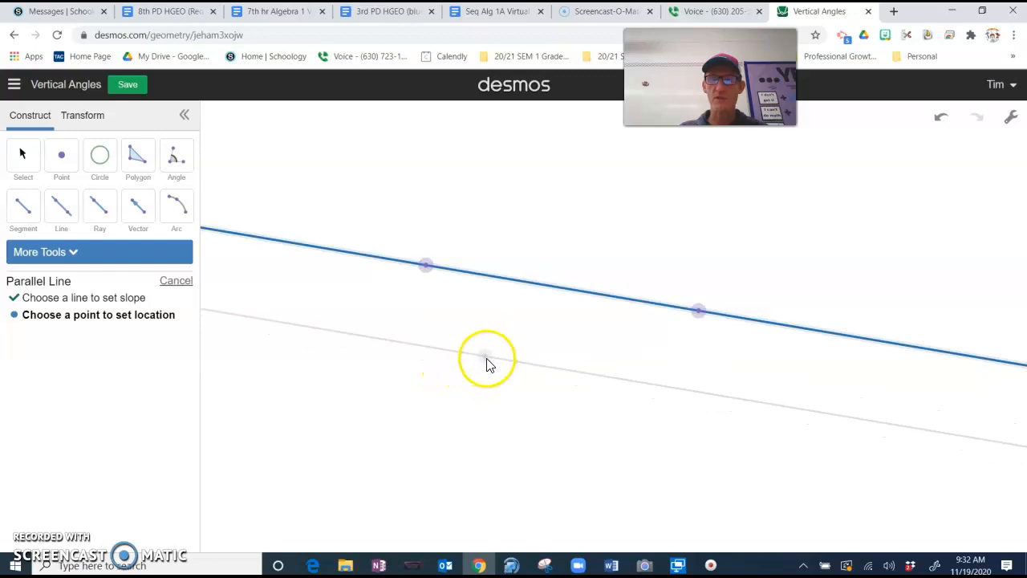
left_click(487, 361)
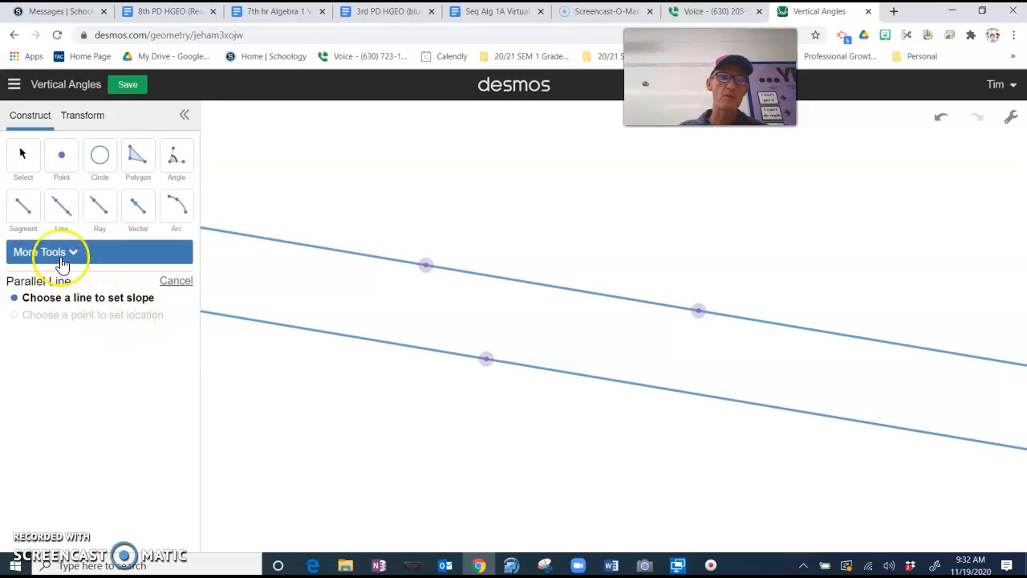
left_click(64, 210)
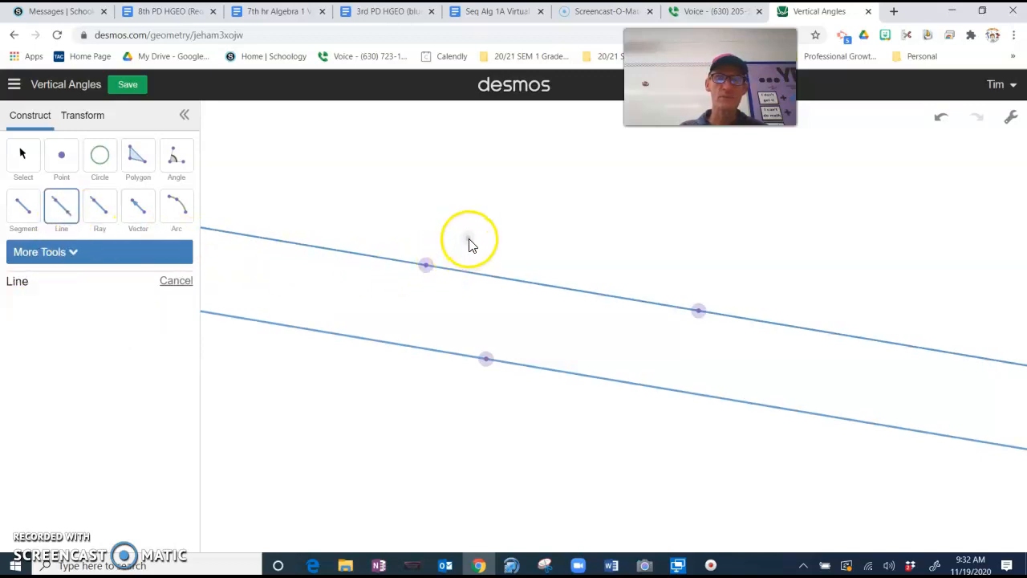
Draw a steep transversal through points above and below both parallel lines.
left_click(466, 199)
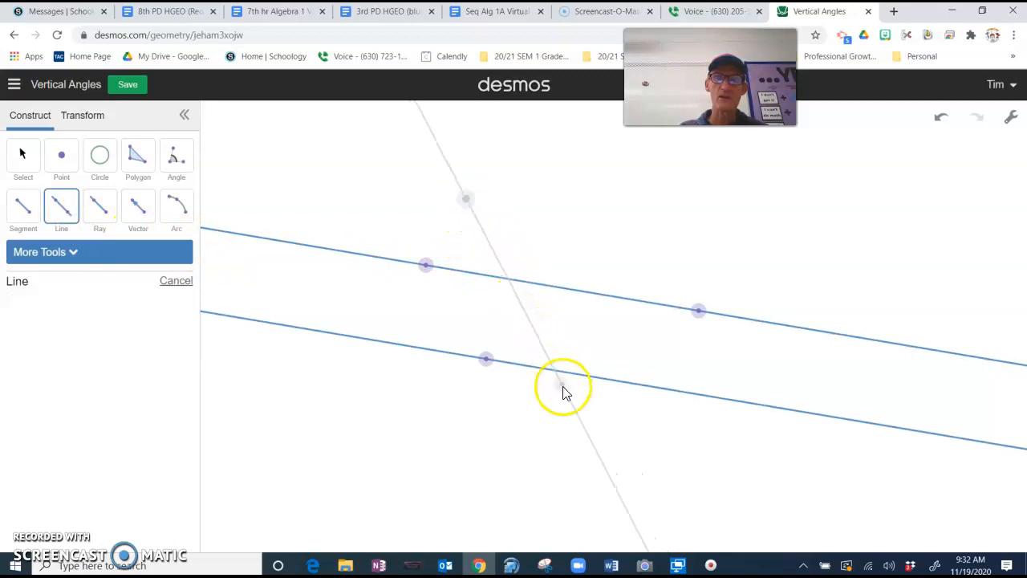
left_click(577, 415)
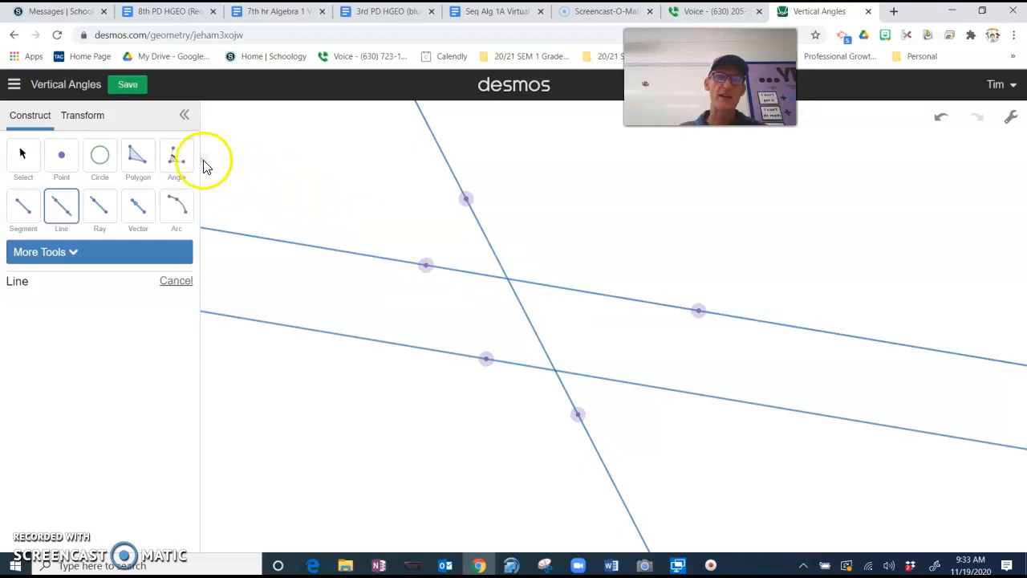
Measure both opposite angles at the upper transversal intersection, each reading 53°.
left_click(178, 163)
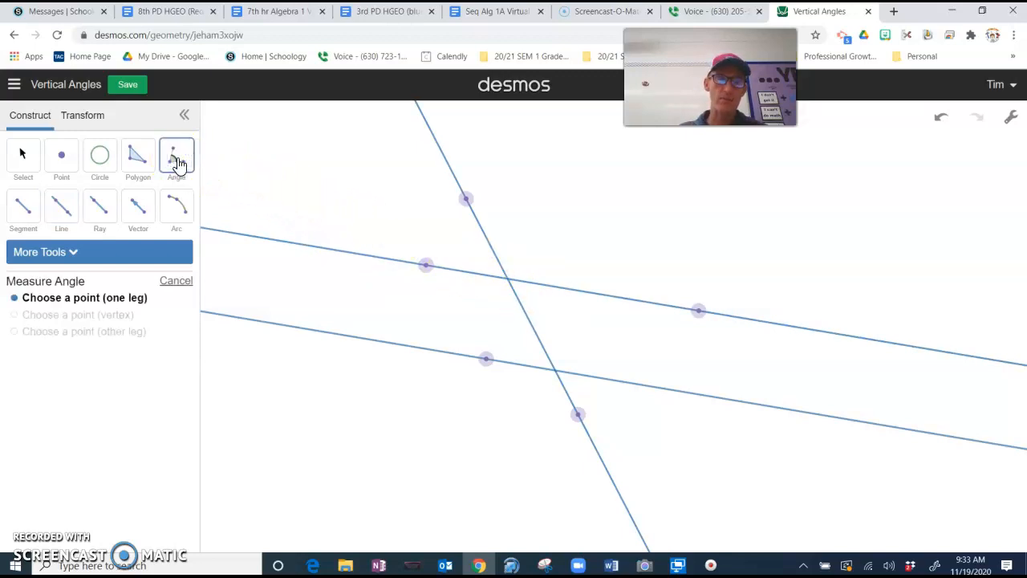
left_click(426, 265)
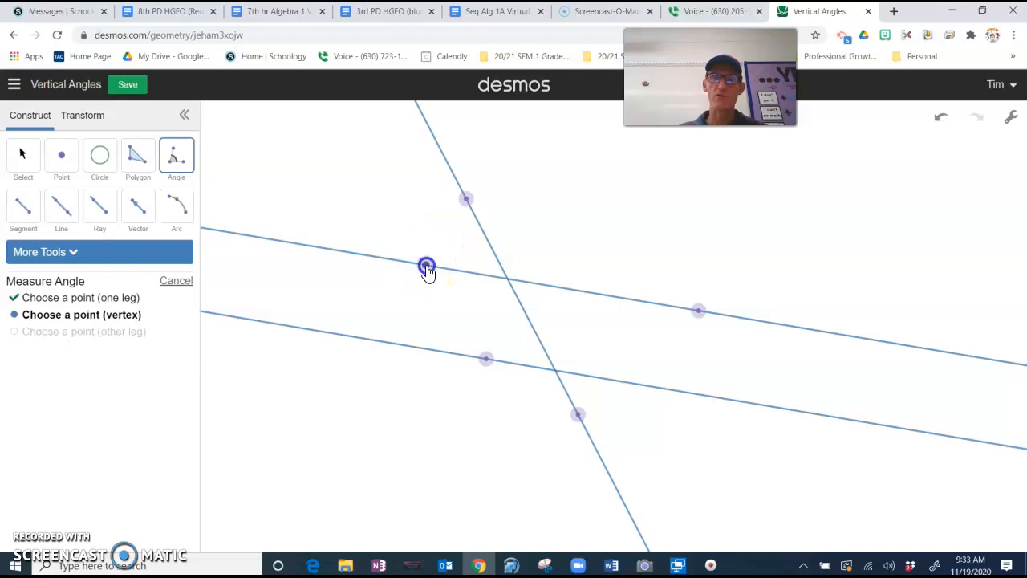
left_click(505, 281)
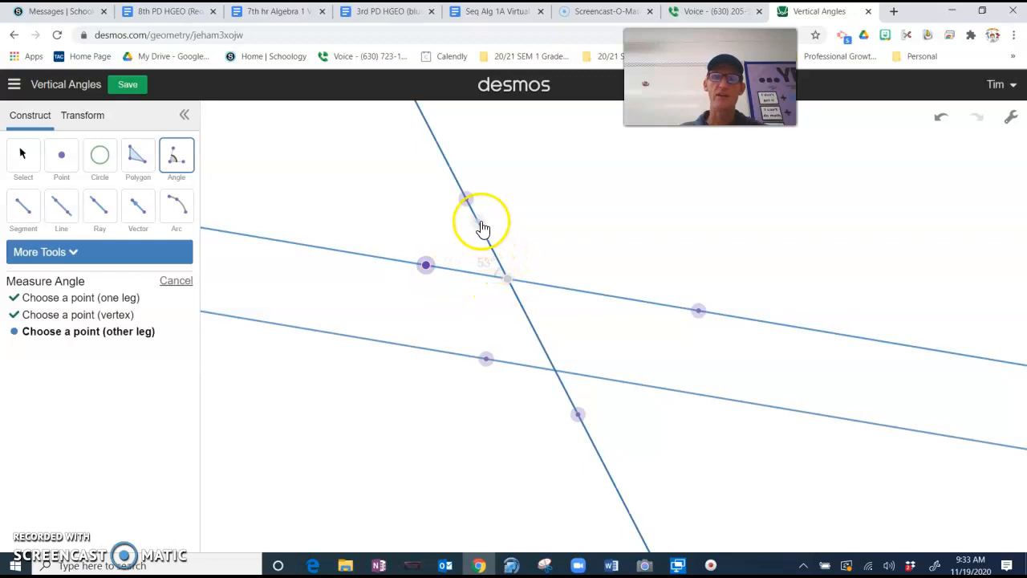
left_click(465, 201)
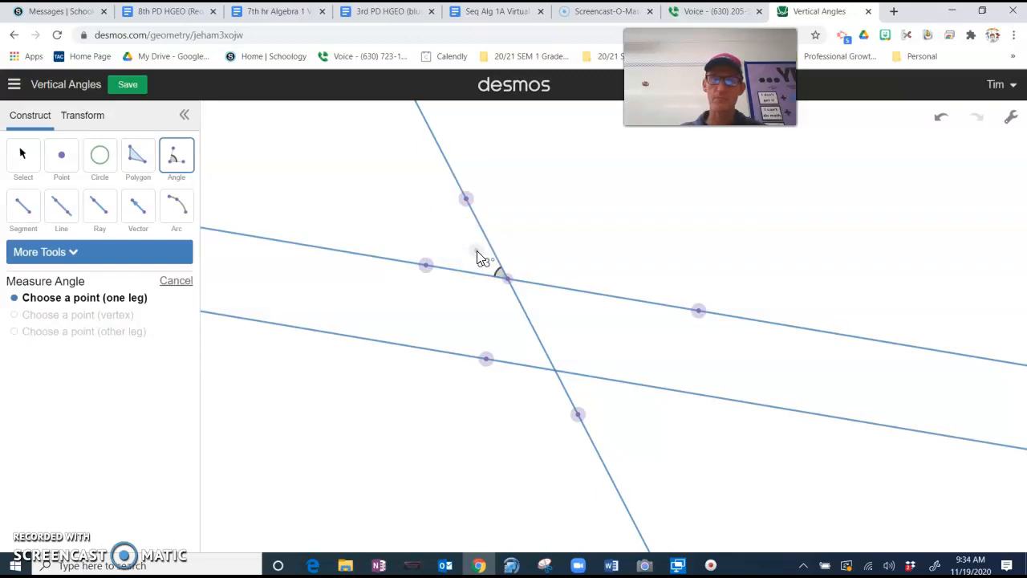
left_click(698, 311)
left_click(507, 278)
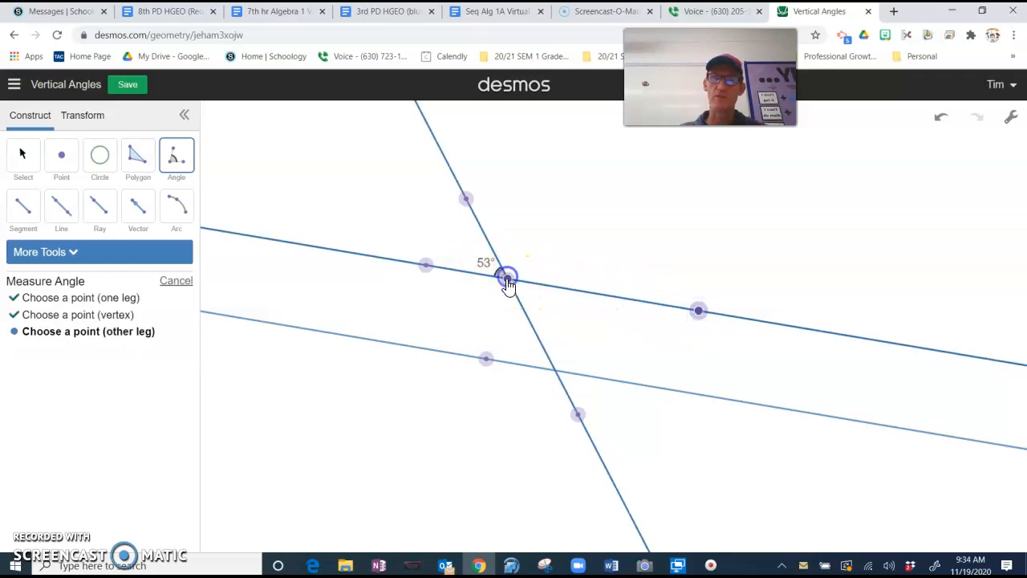
left_click(579, 415)
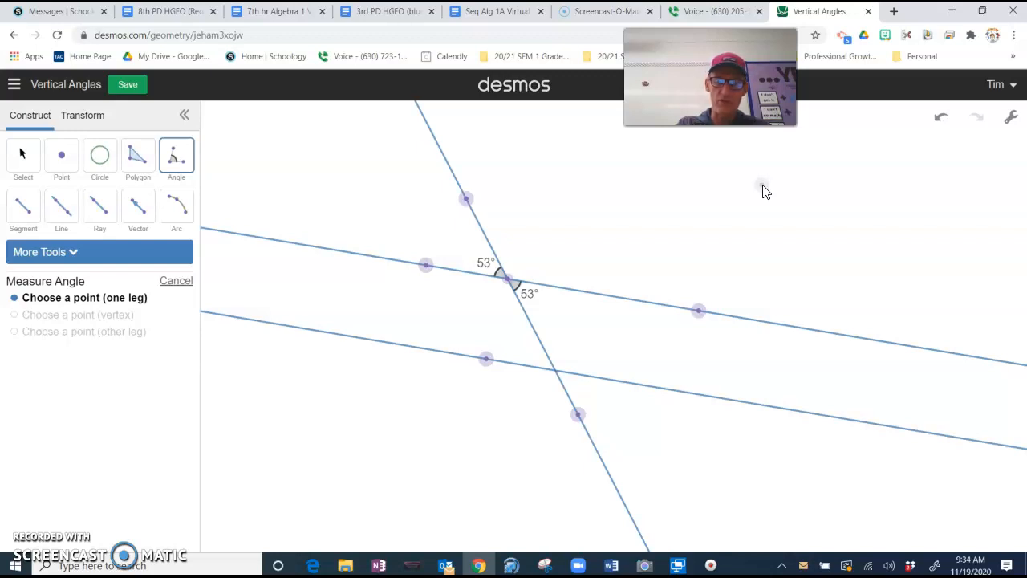
Discard the first Greenshot capture and start a new region screenshot.
key("Print")
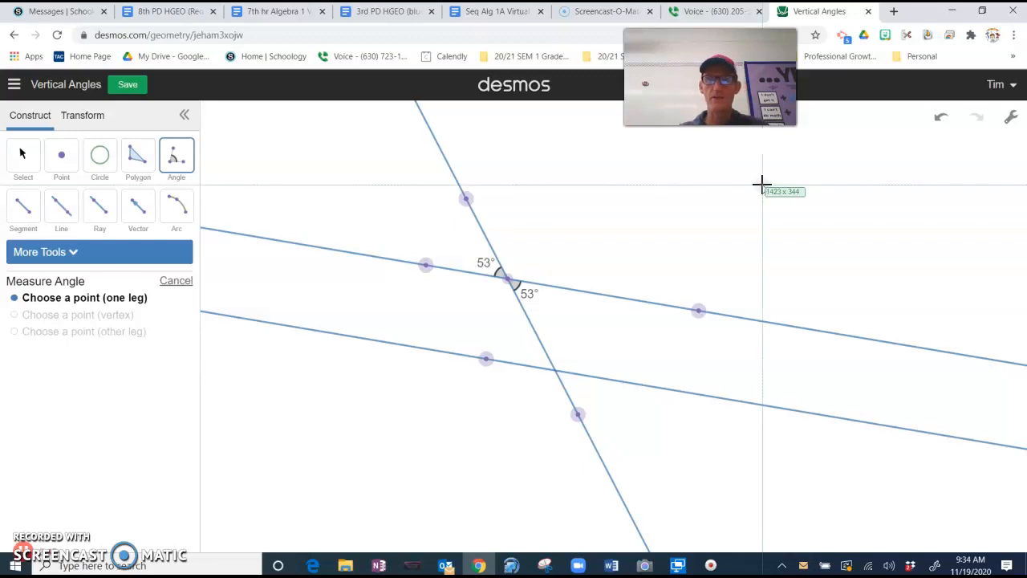
left_click(13, 57)
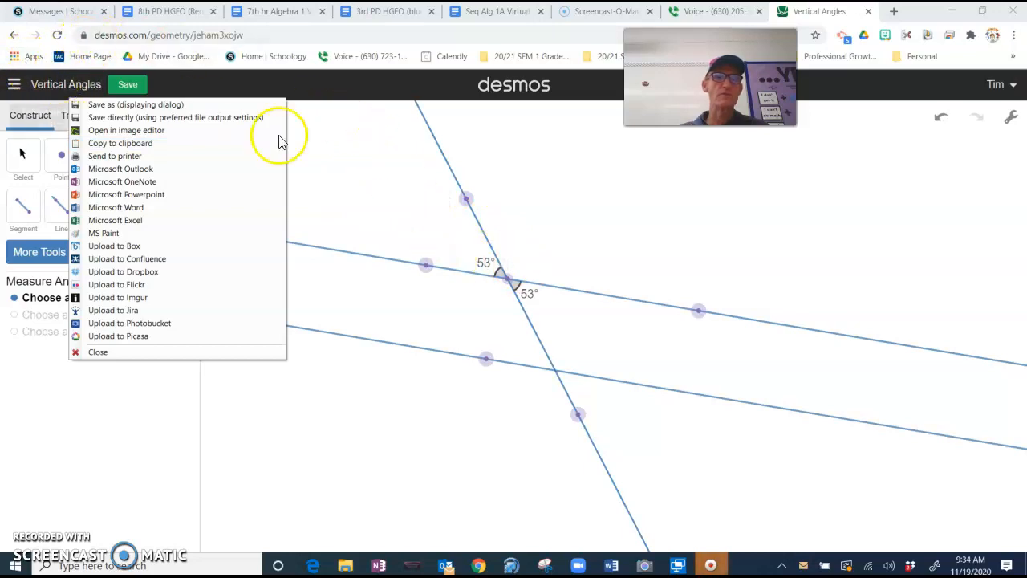
left_click(348, 182)
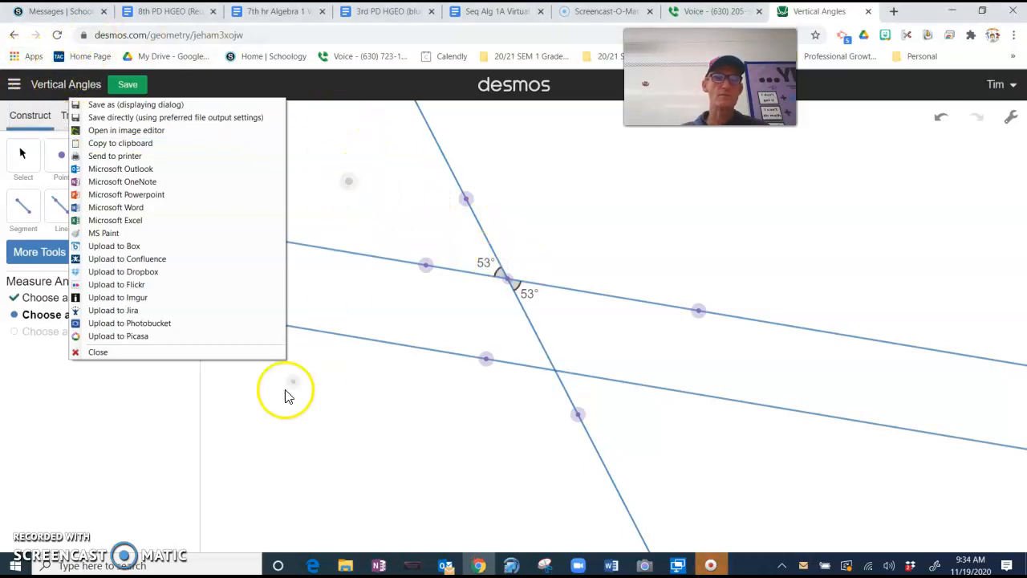
left_click(110, 352)
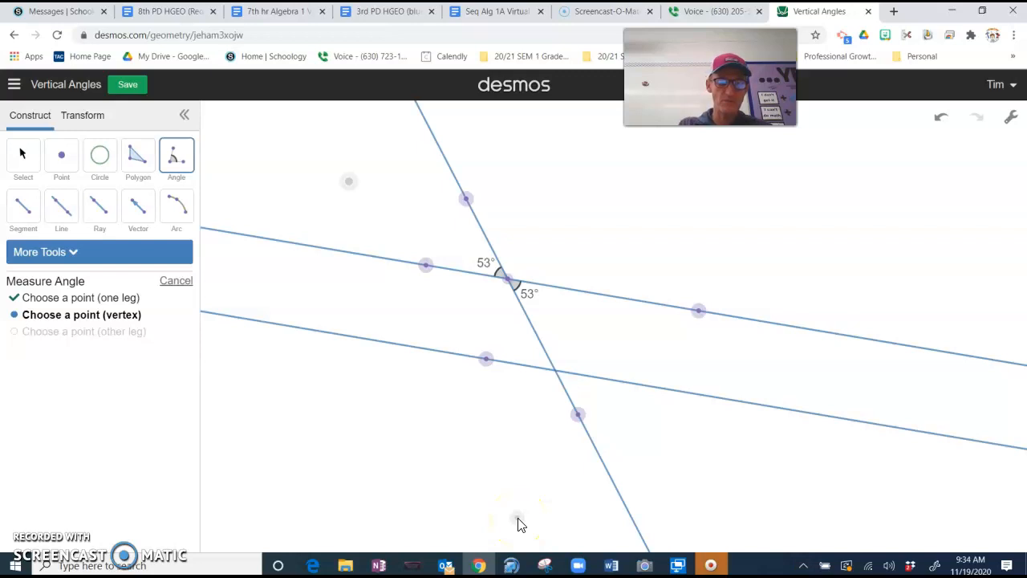
key("Print")
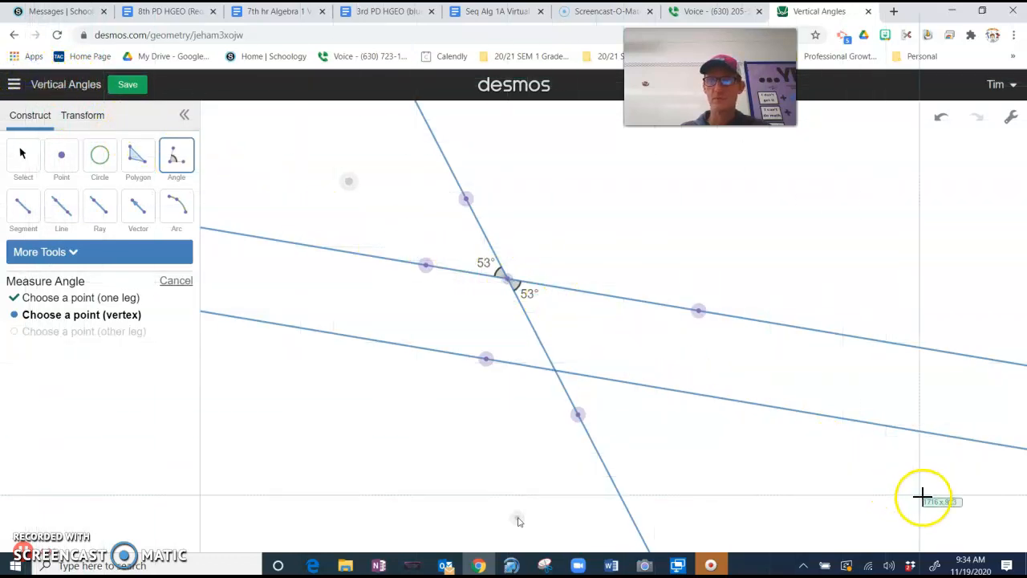
Capture the construction region and save it as a PNG in the 8th PD HGEO folder.
left_click_drag(1000, 536, 19, 60)
left_click(50, 66)
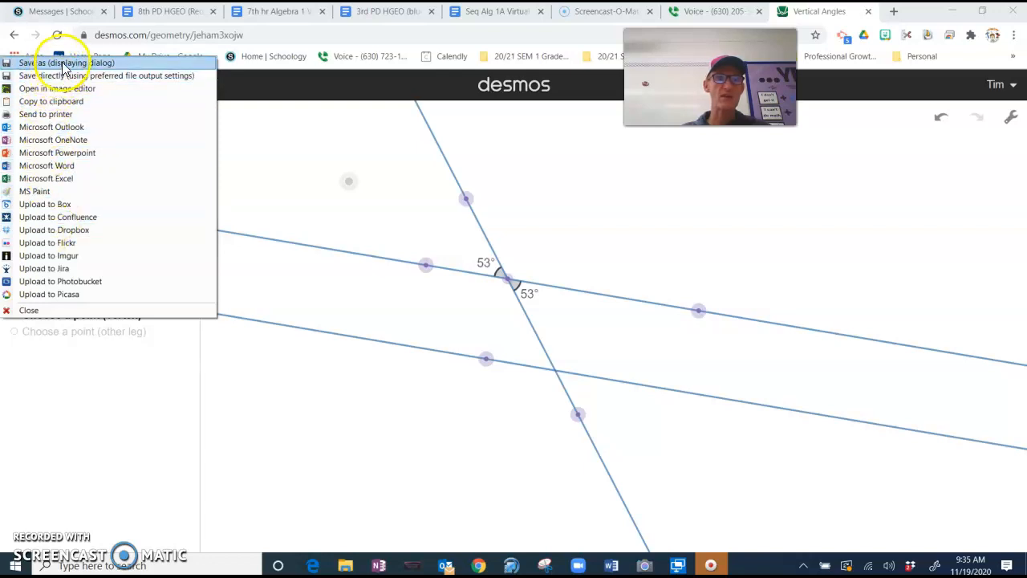
left_click(64, 69)
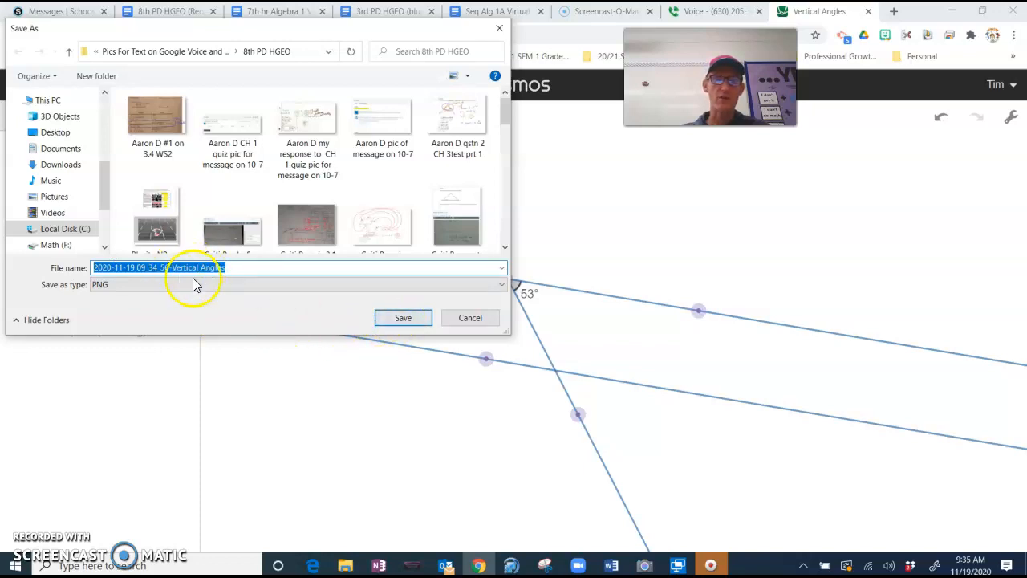
left_click(402, 318)
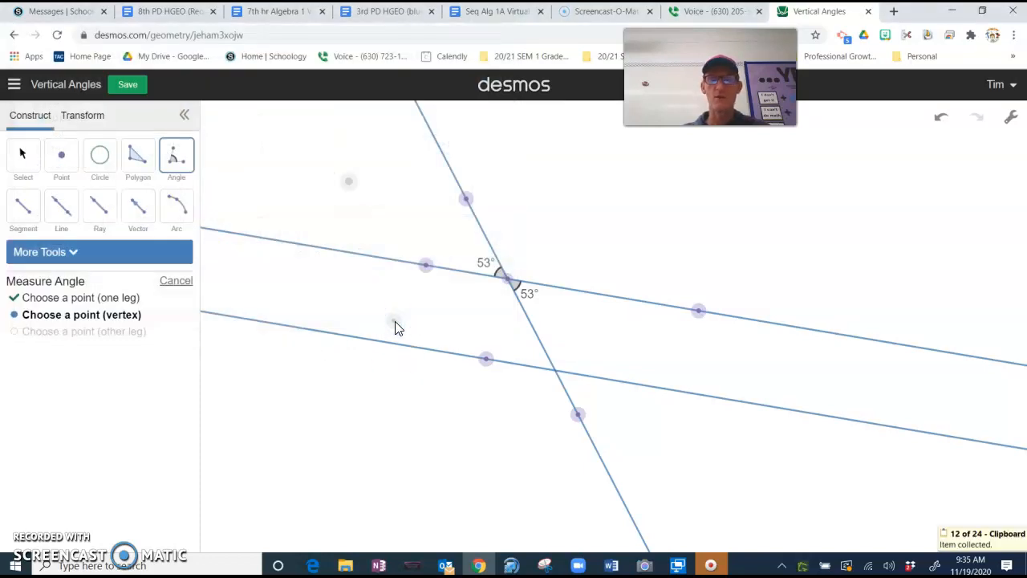
left_click(377, 403)
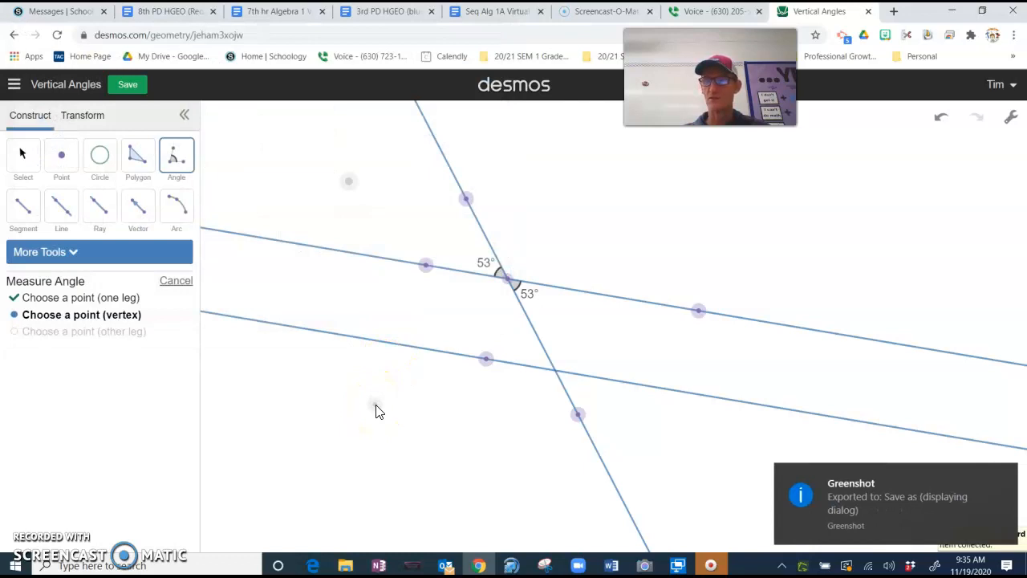
left_click(368, 409)
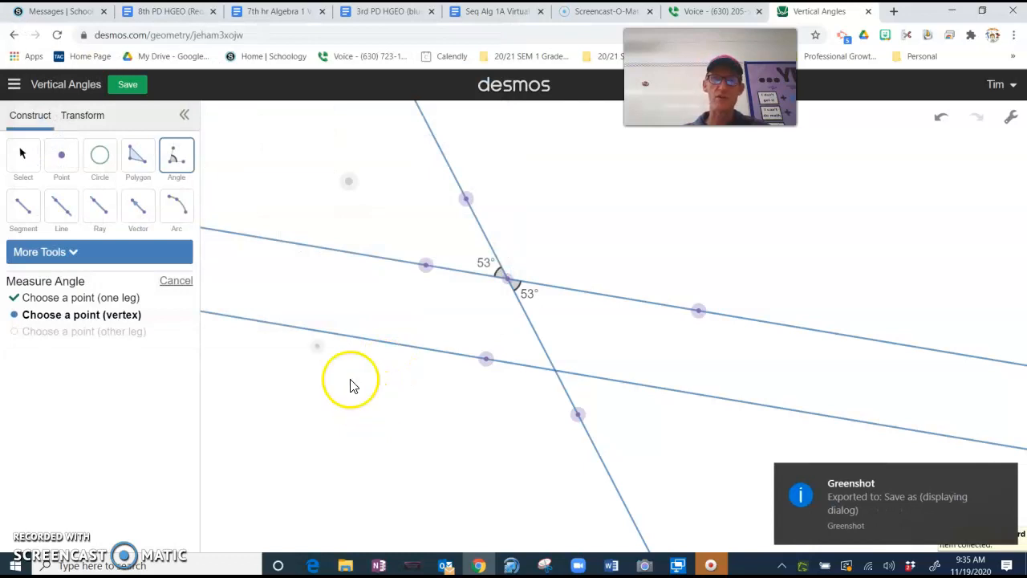